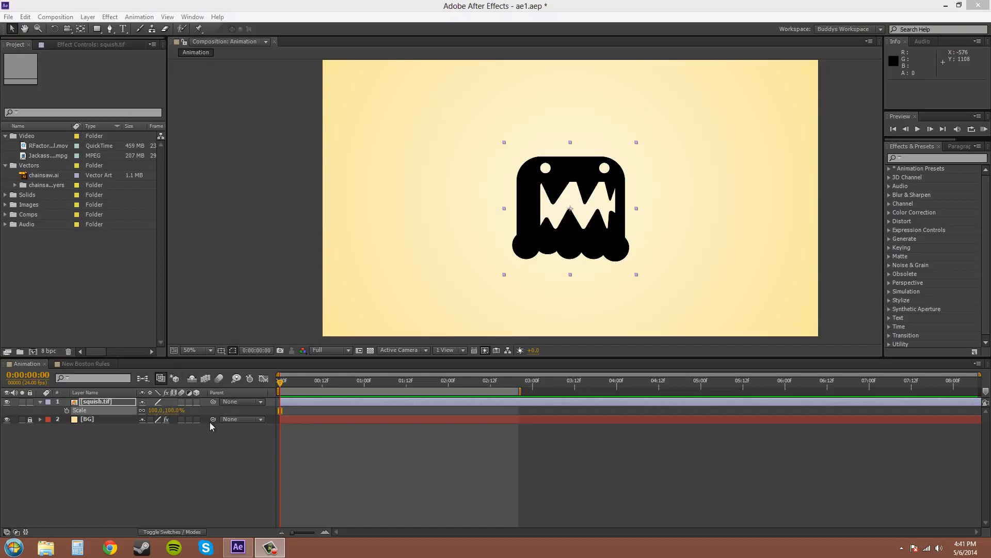
Set the squish.tif layer's Scale to 0% and start keyframing it at the beginning of the timeline
click(155, 410)
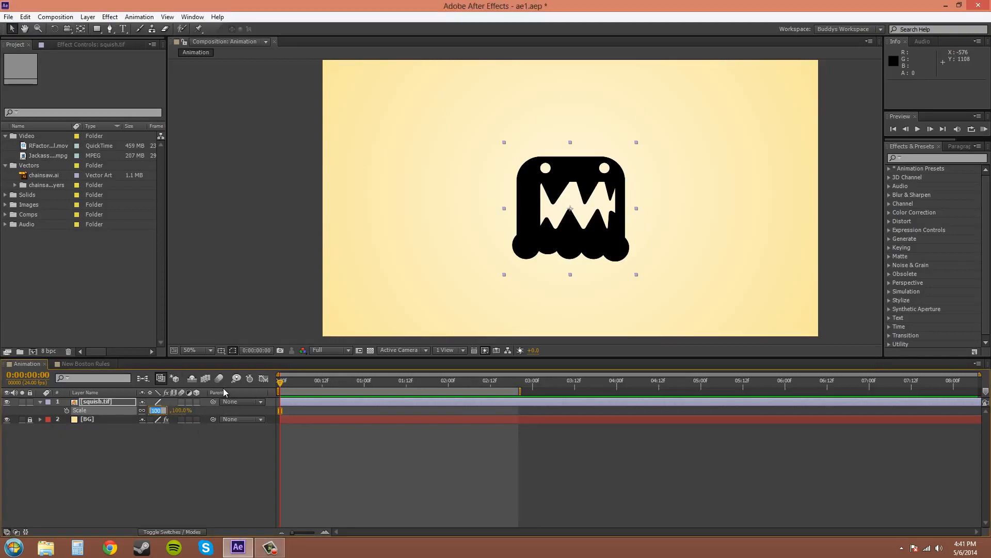
text(0)
click(67, 410)
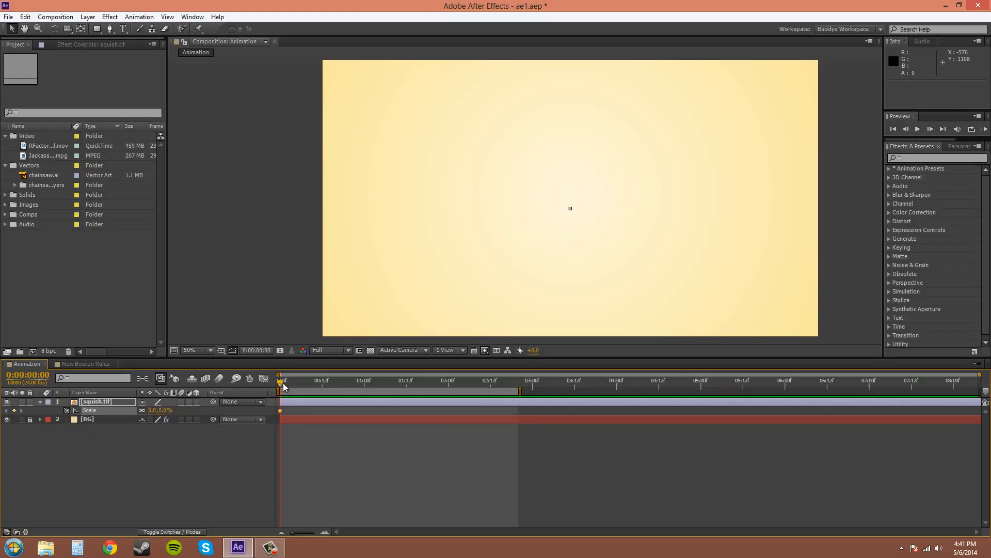
Add a 200% Scale keyframe for squish.tif at 0:00:02:00 and preview the linear growth
drag(284, 386, 438, 388)
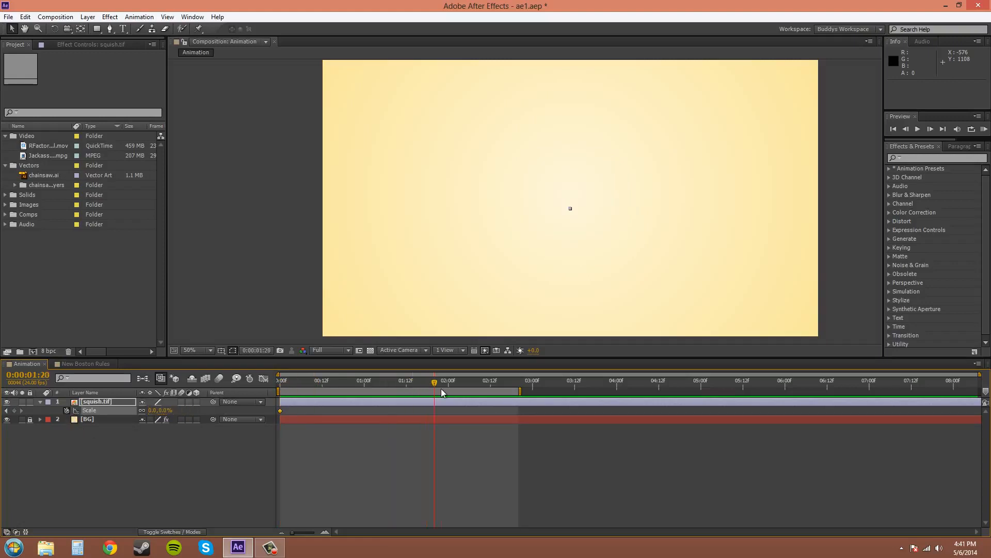
click(165, 410)
text(200)
key(Return)
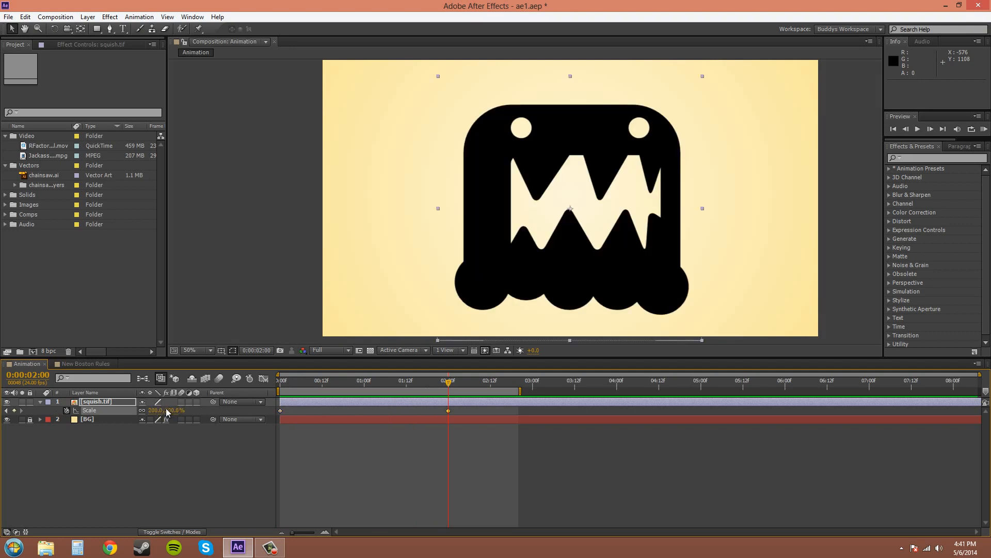
click(984, 129)
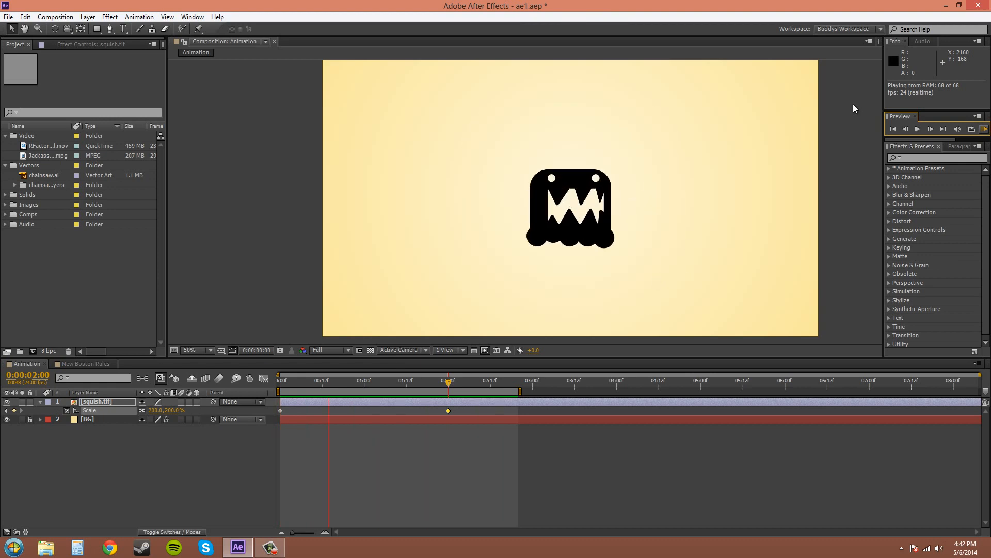
click(983, 130)
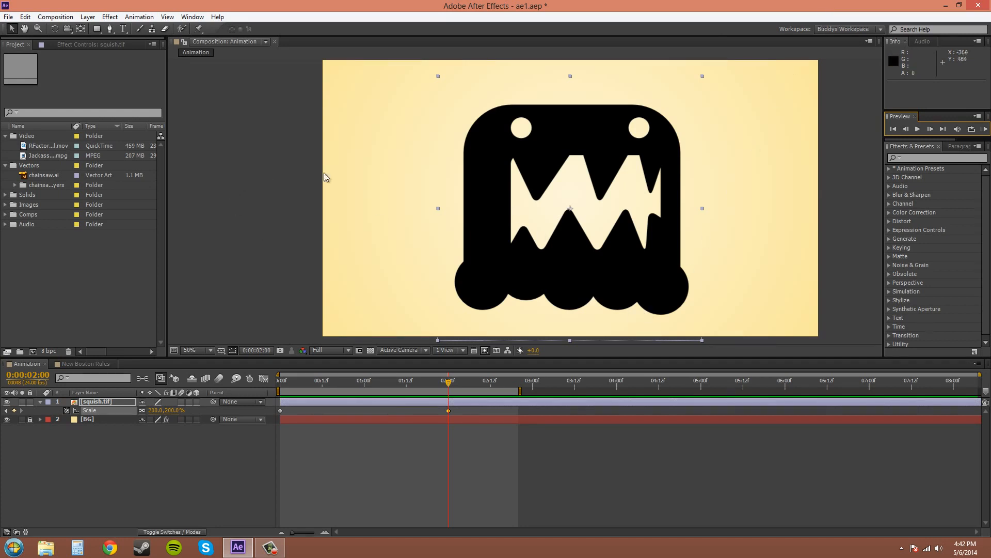
Apply the Exponential Scale keyframe assistant to both Scale keyframes of squish.tif
click(466, 410)
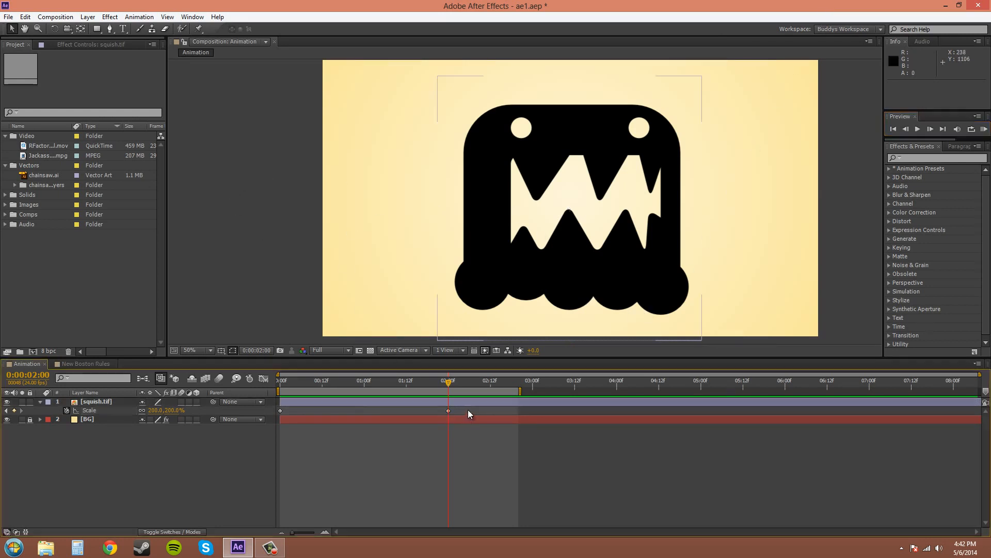
drag(472, 409, 273, 425)
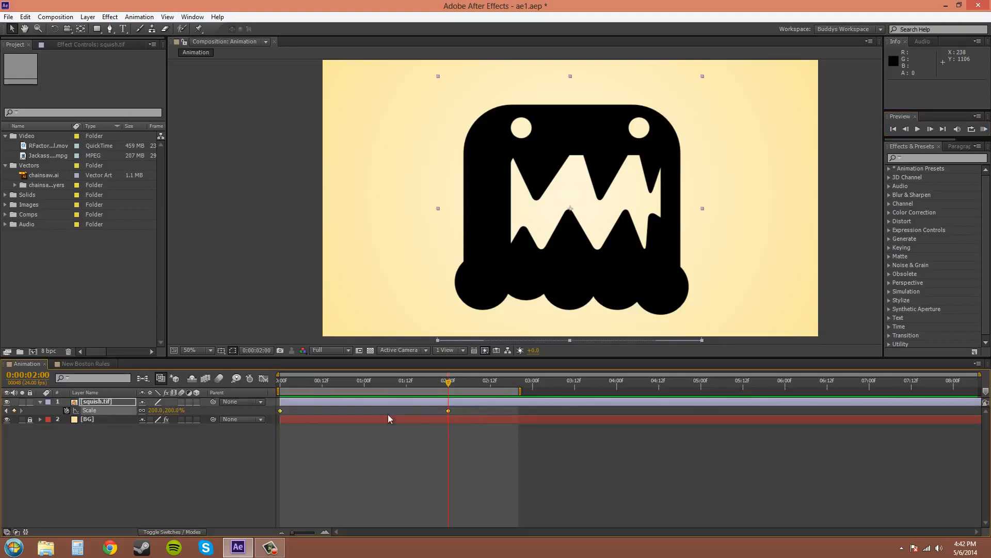
right_click(449, 411)
mouse_move(490, 528)
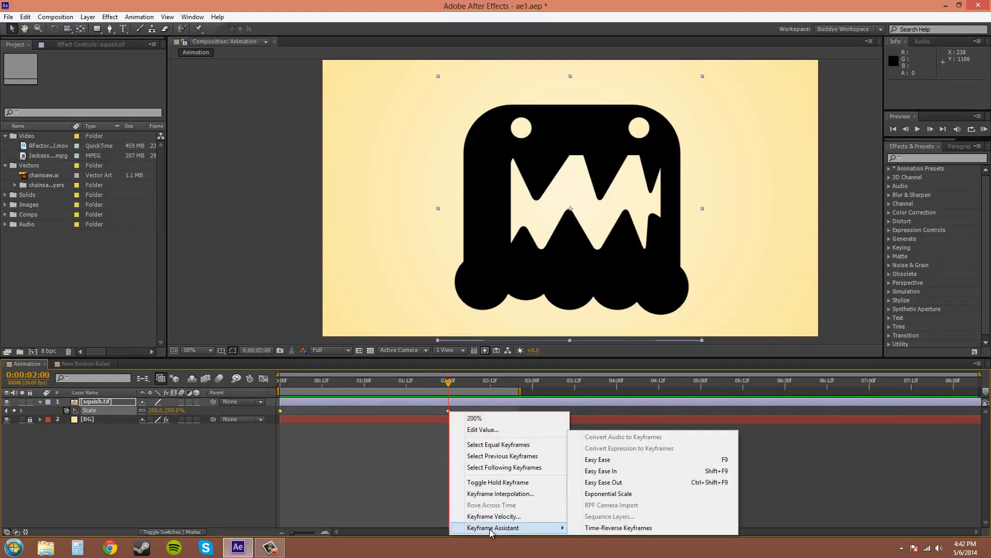
click(626, 494)
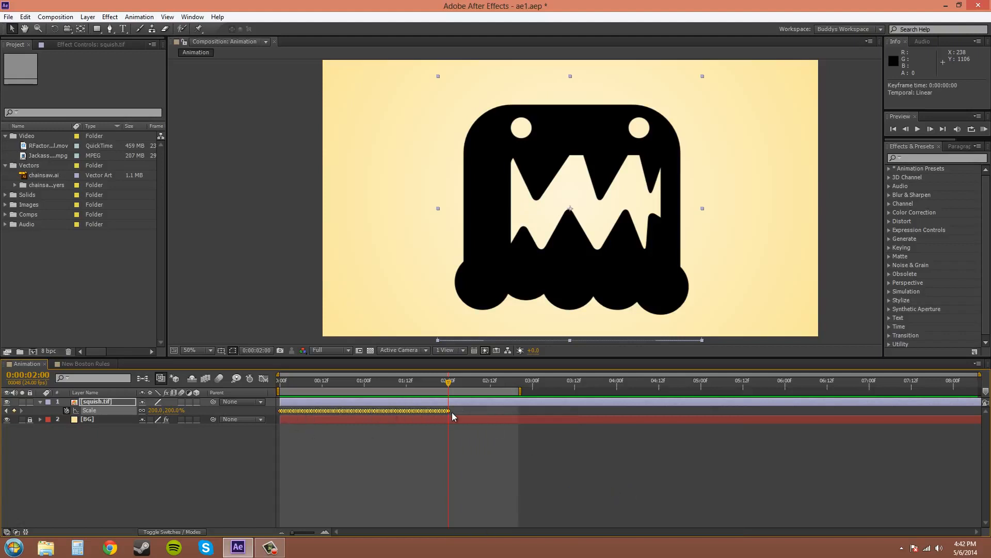
Examine the exponential Scale curve in the graph editor and run a RAM preview of the animation
click(263, 380)
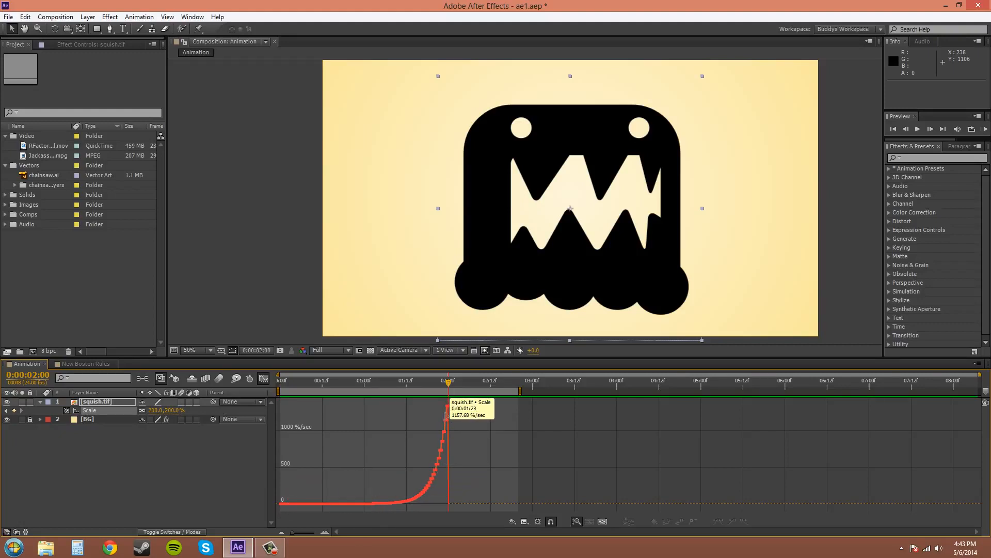
click(984, 129)
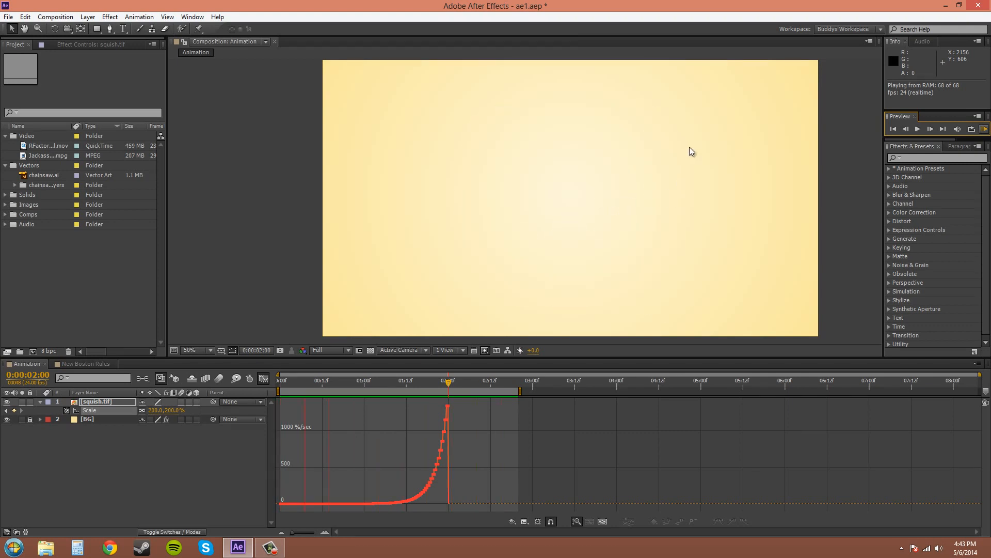
click(985, 133)
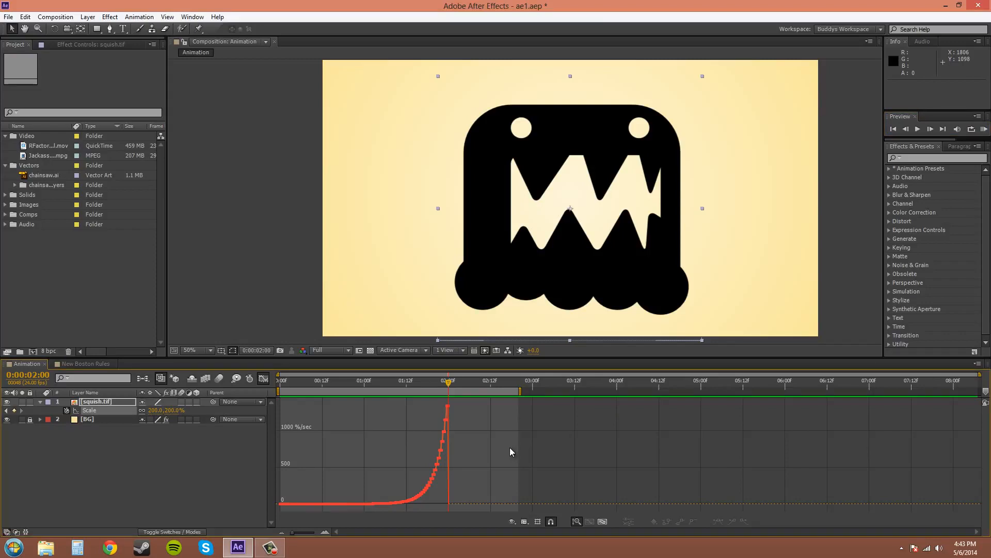
Undo the Exponential Scale conversion, return to the two original Scale keyframes and deselect them
key(shift+F3)
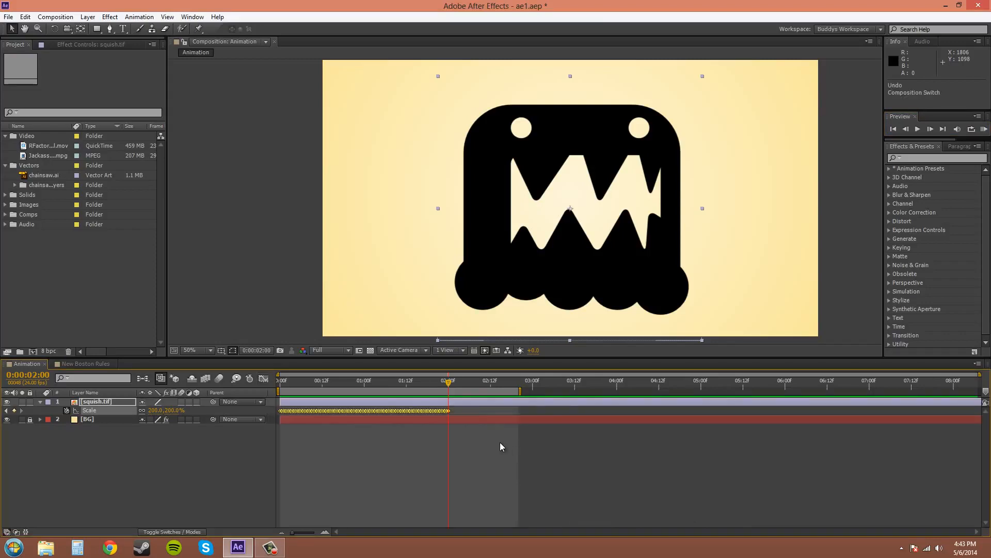
key(ctrl+z)
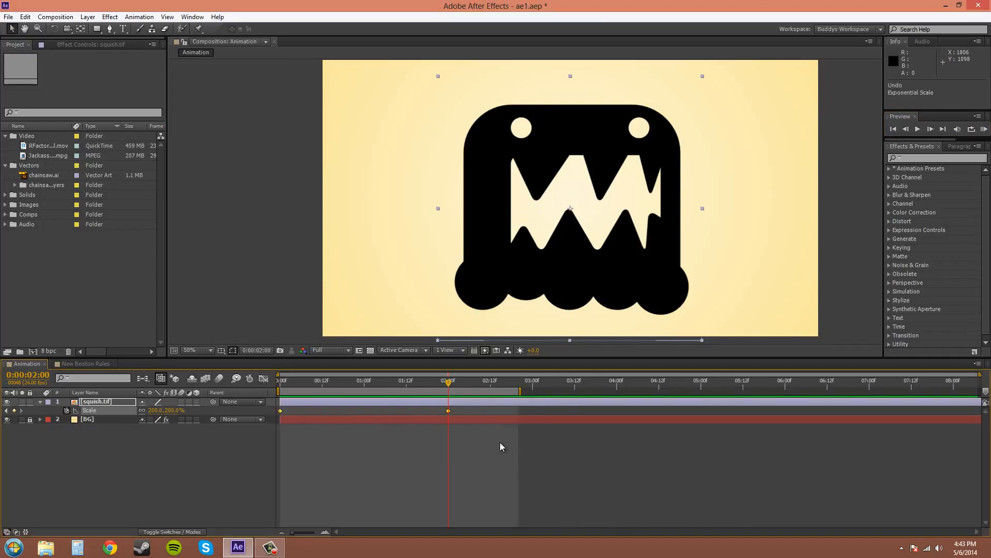
click(407, 413)
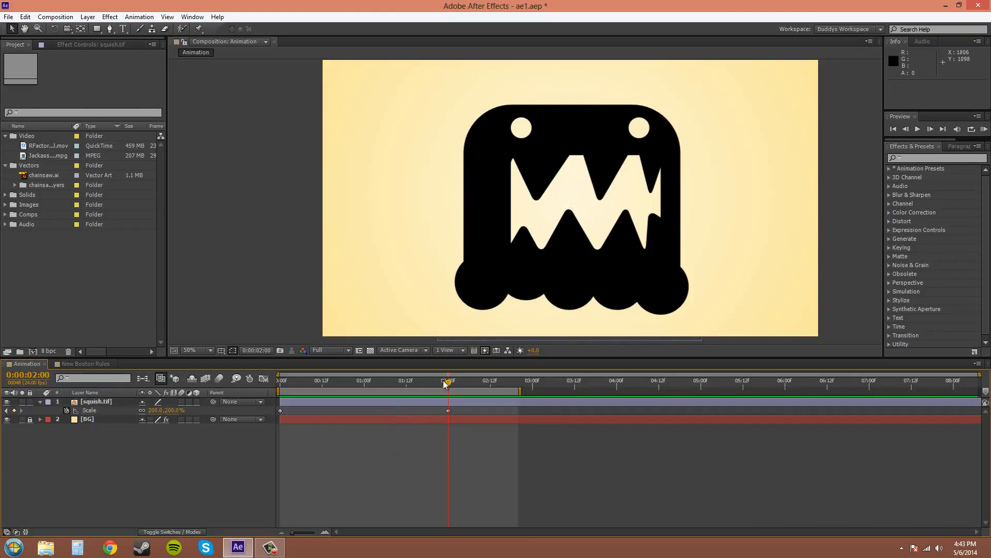
Change the first Scale keyframe of squish.tif at 0:00:00:00 to 2%
drag(448, 381, 223, 398)
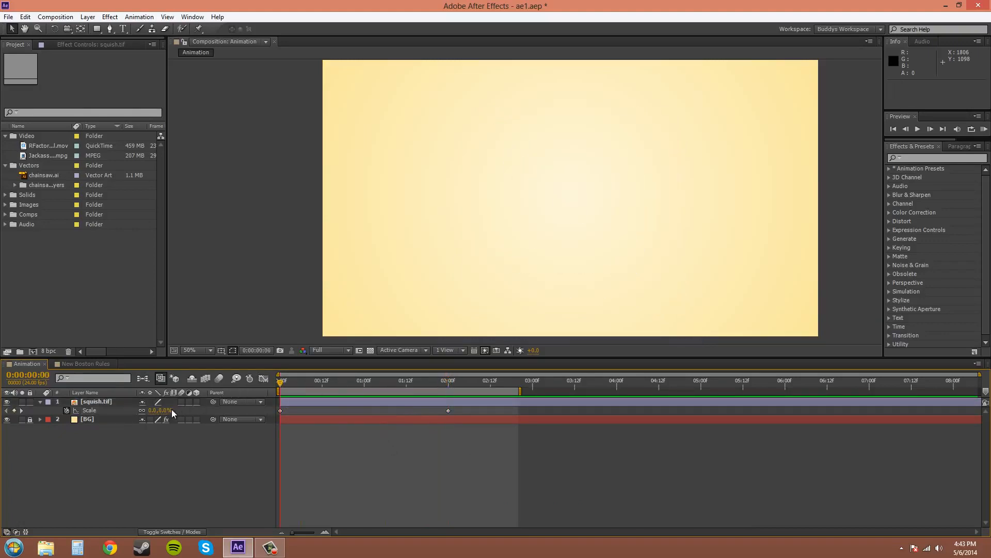
click(166, 410)
key(Return)
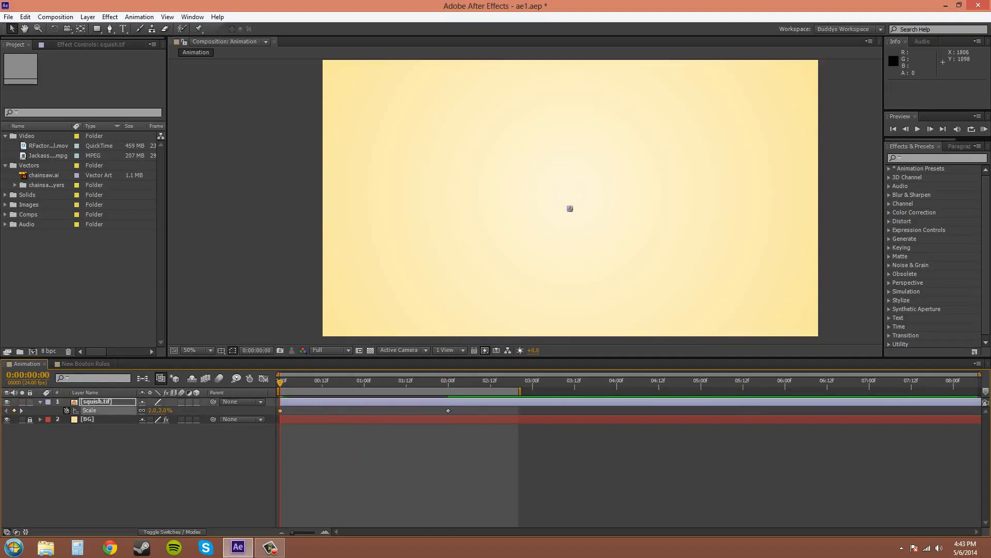
Convert the 2% and 200% Scale keyframes with the Exponential Scale keyframe assistant
drag(471, 411, 278, 413)
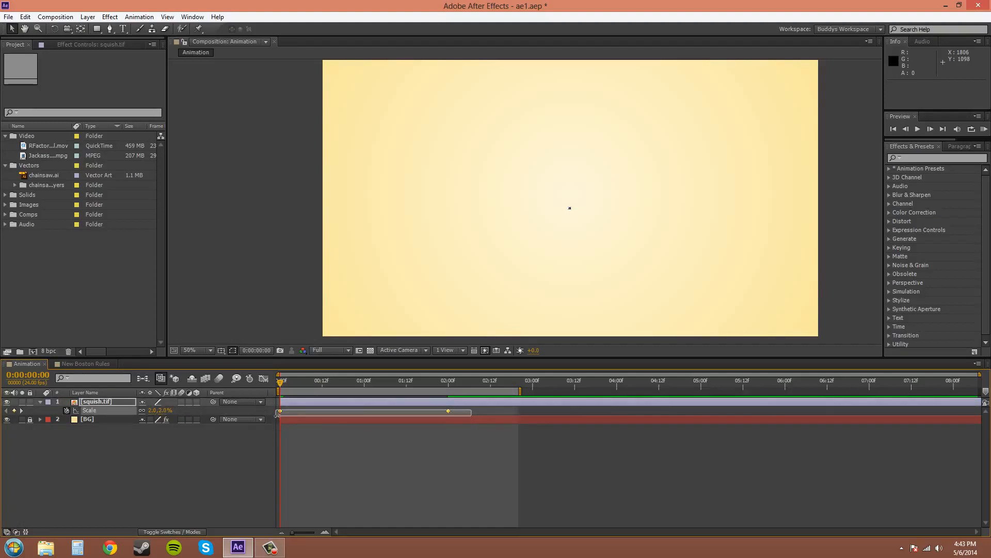
right_click(446, 410)
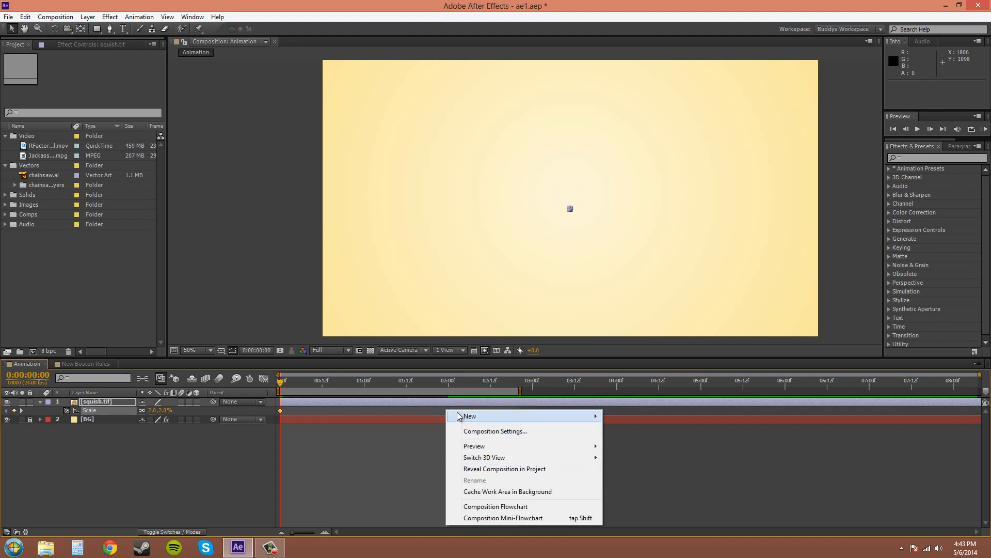
right_click(430, 408)
right_click(280, 412)
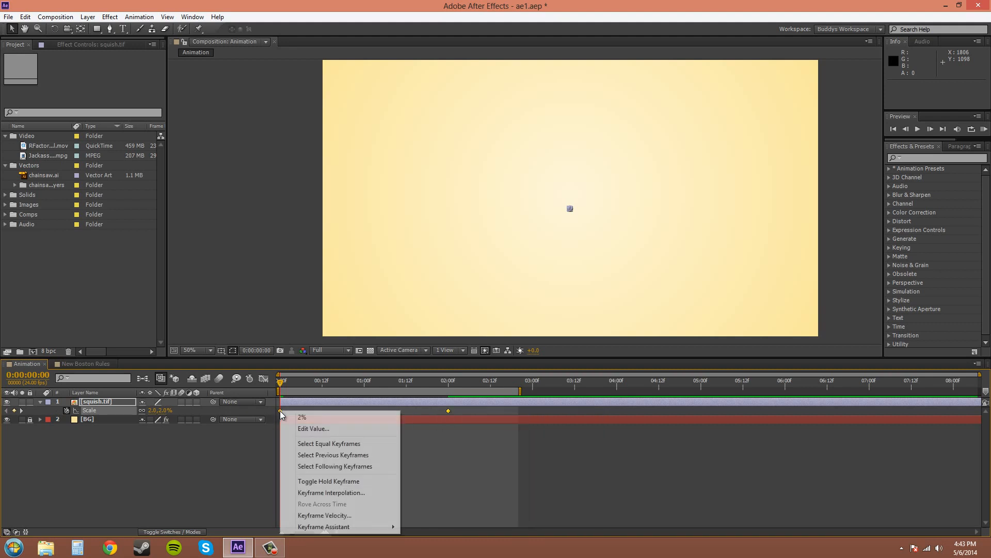
mouse_move(345, 525)
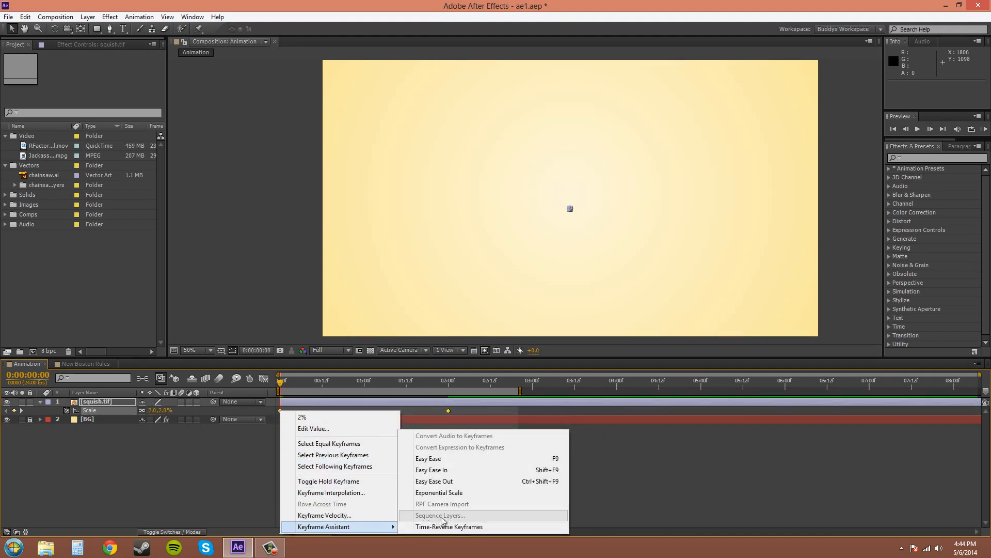
click(457, 493)
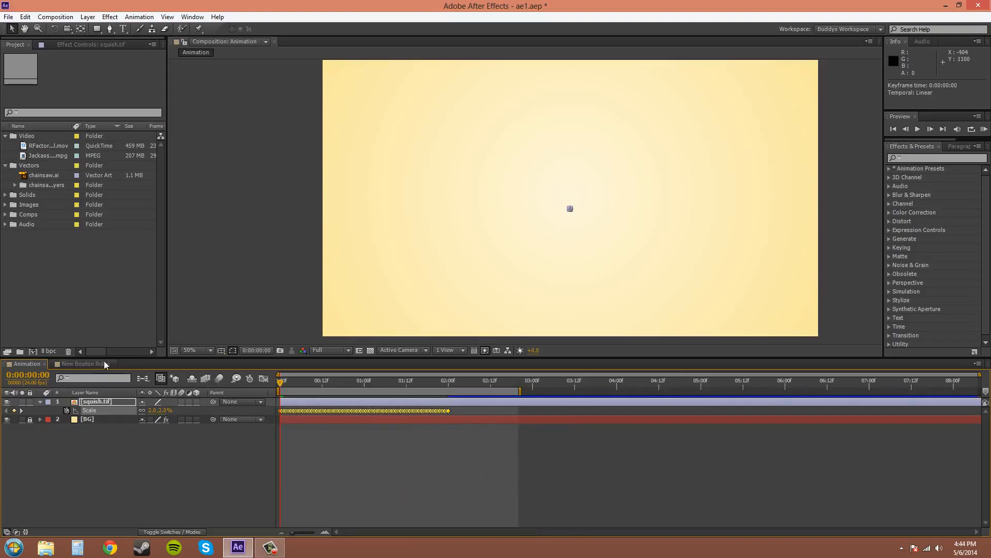
Examine the Scale speed graph, return to the keyframe view and try to RAM preview the animation
click(264, 377)
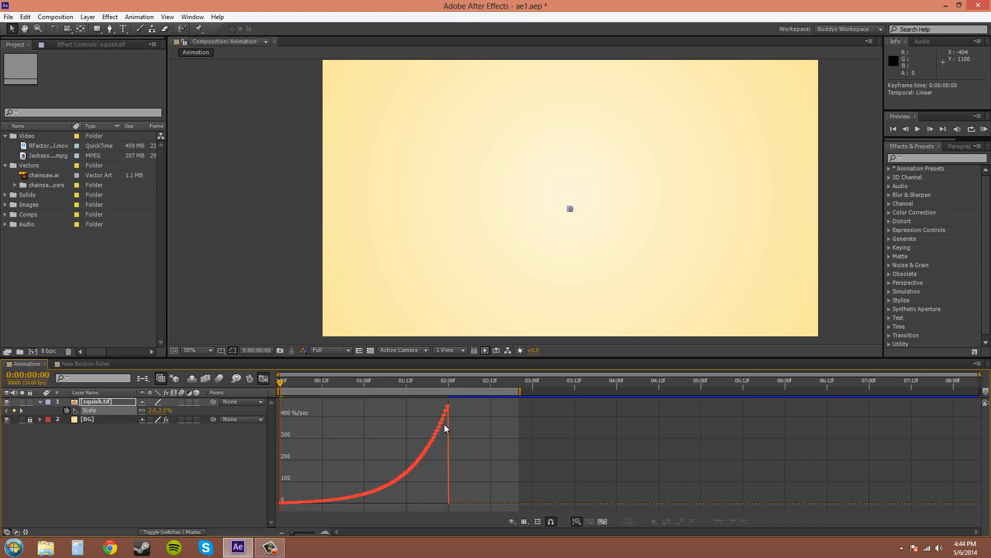
click(984, 130)
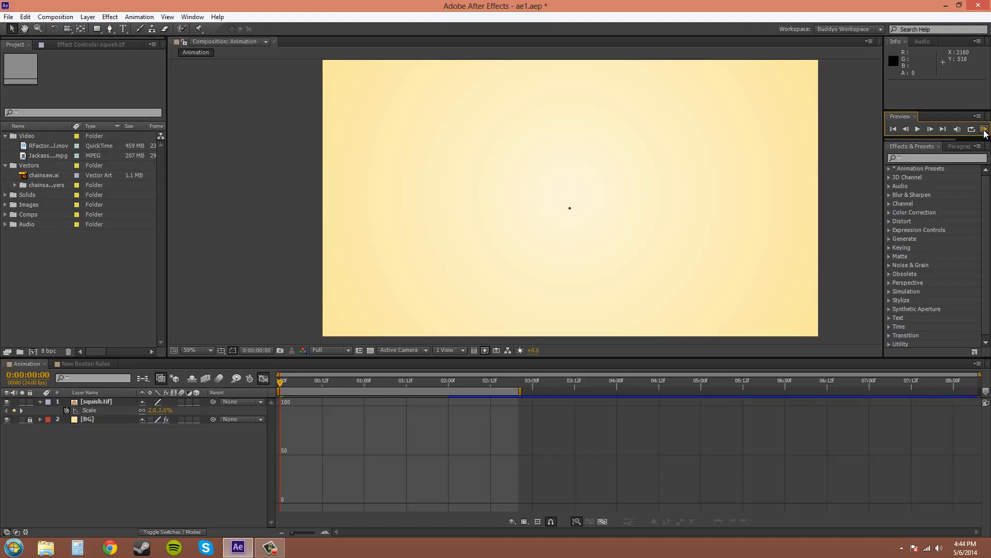
click(117, 401)
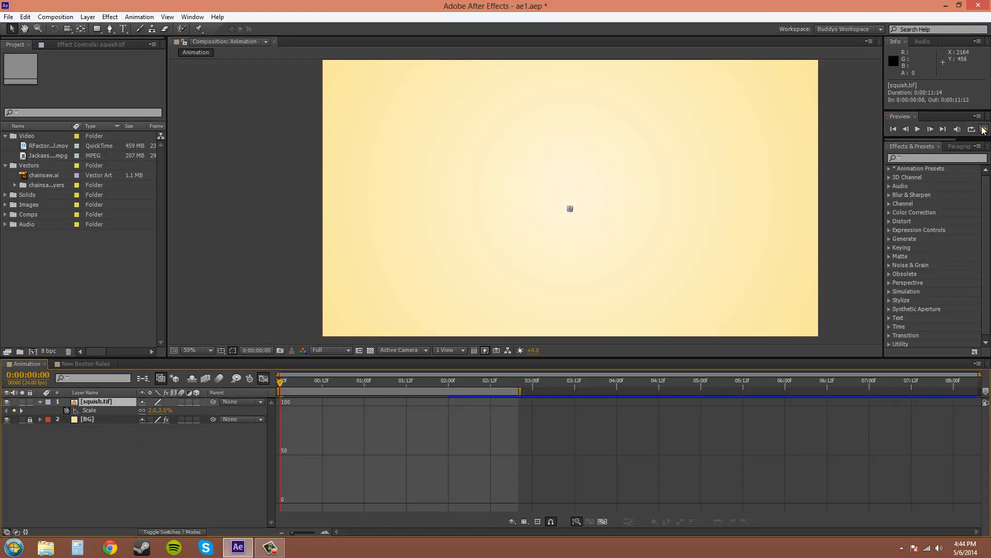
click(263, 379)
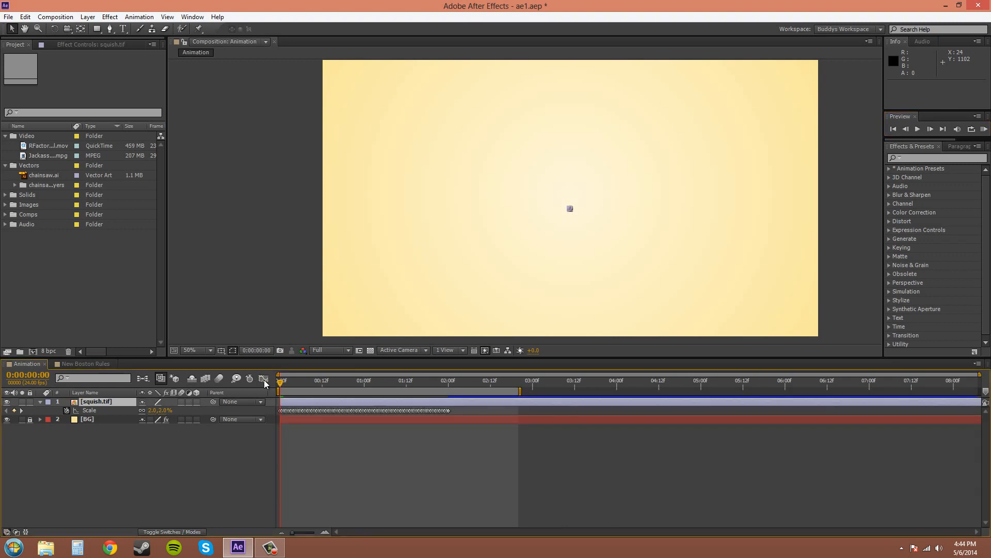
click(985, 129)
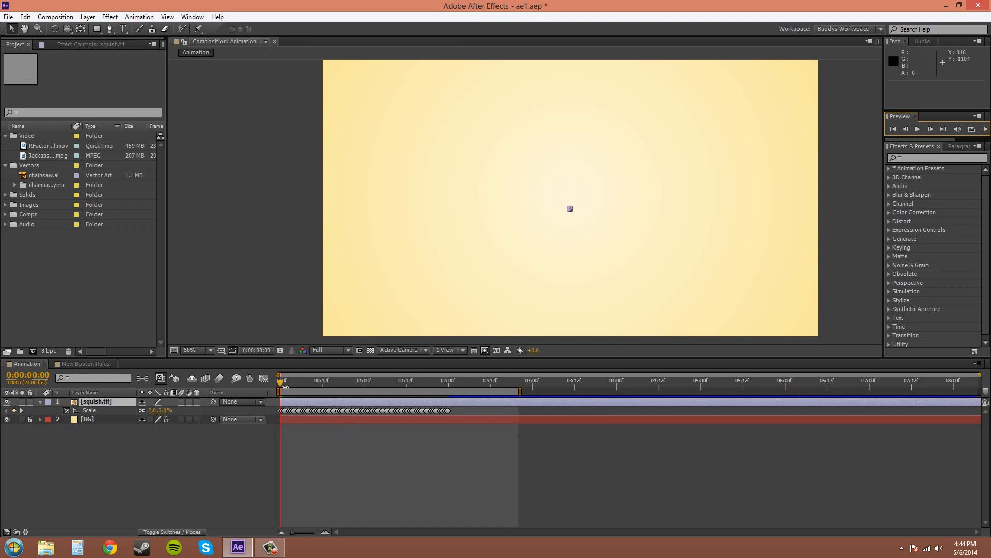
Shorten the work area to end at 0:00:02:02, return to the first frame and start a RAM preview
drag(281, 380, 451, 390)
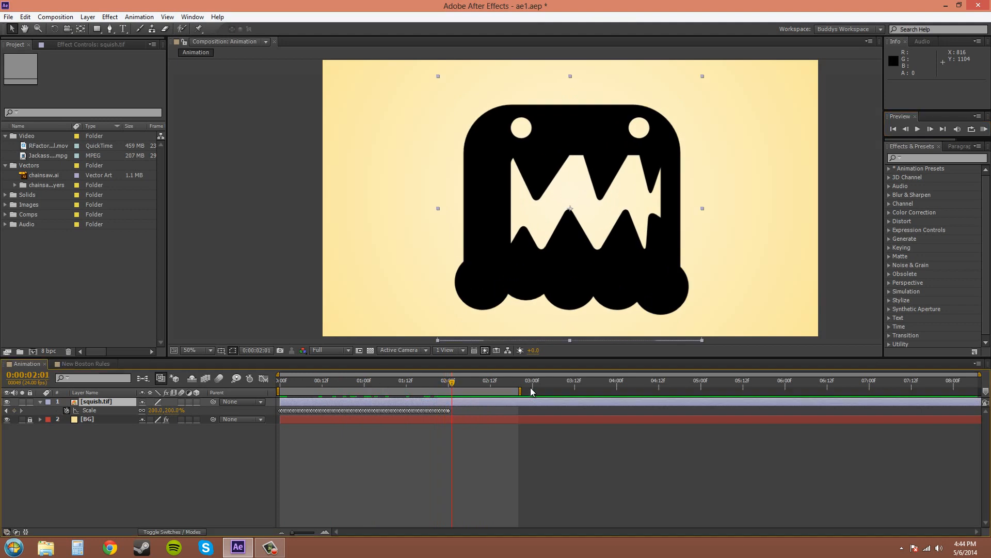
drag(520, 391, 460, 391)
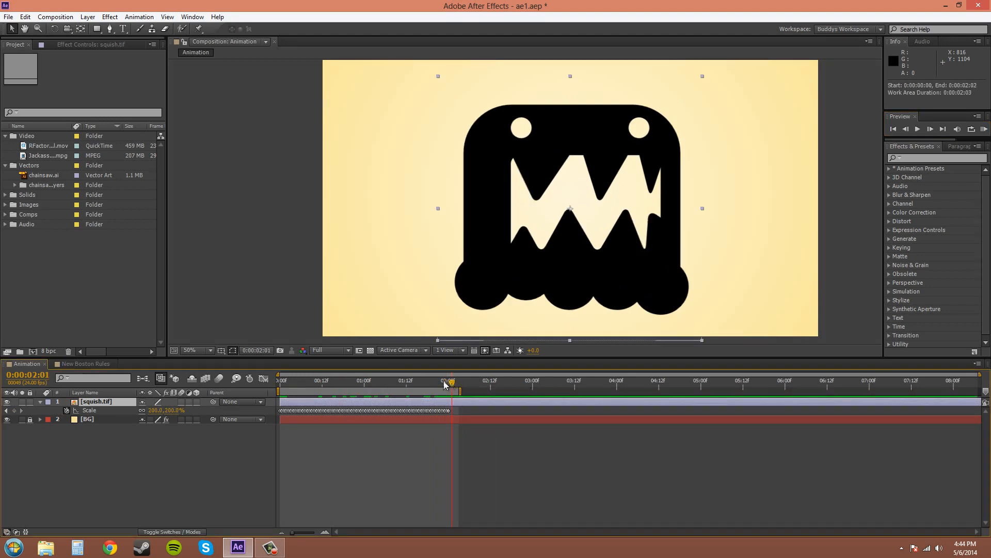
key(Home)
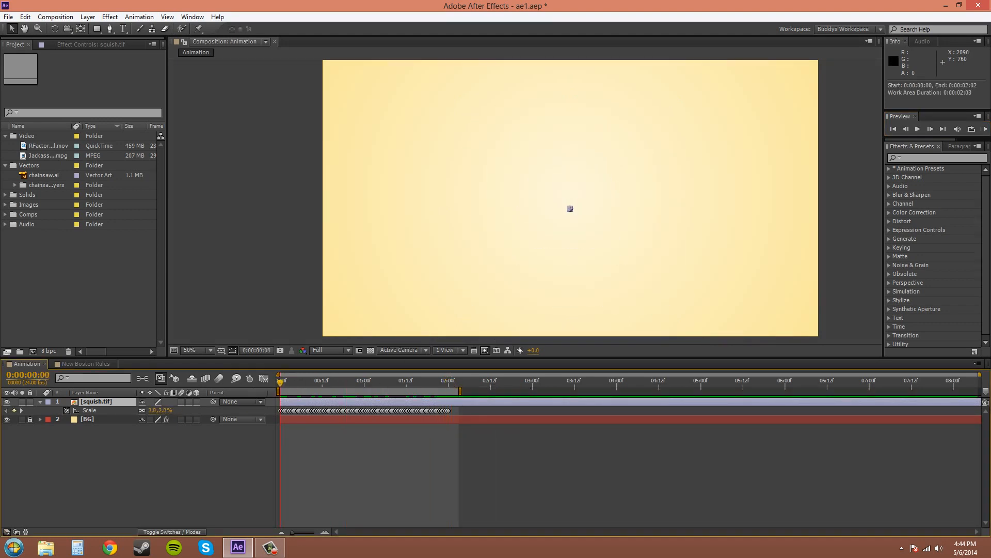
click(984, 129)
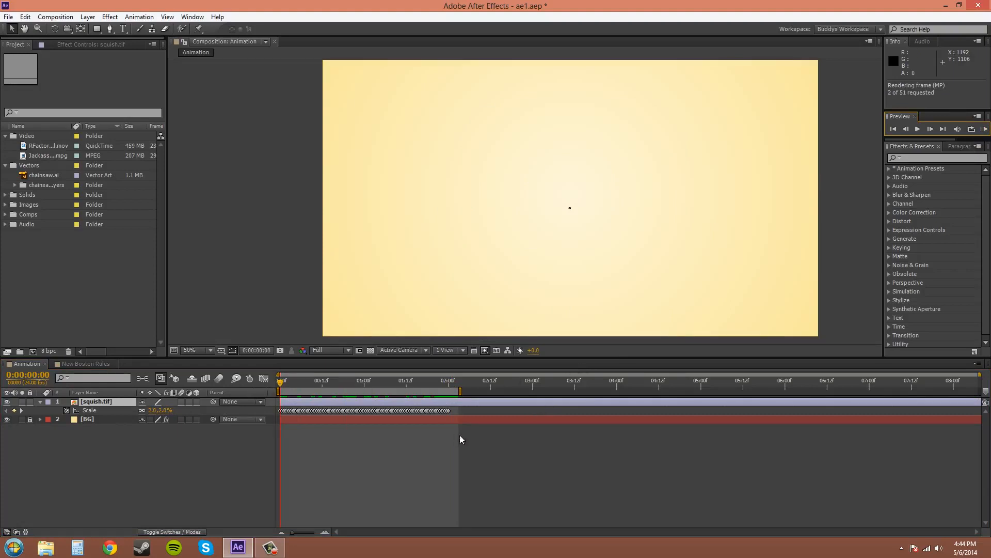
Save the project and close After Effects
click(14, 20)
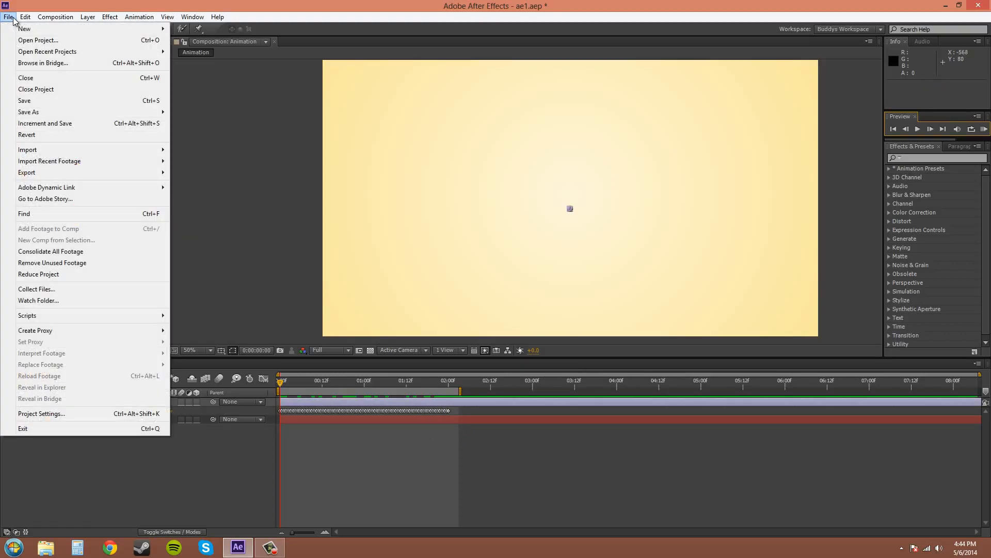
click(23, 100)
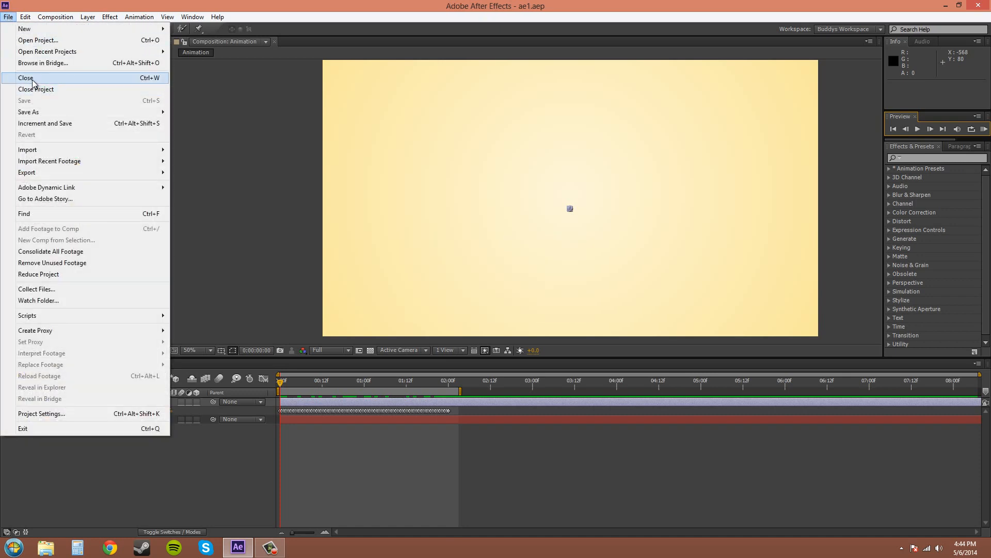
click(973, 6)
click(974, 5)
Reopen the recent ae1 project in After Effects and RAM preview the exponential scale animation
click(14, 546)
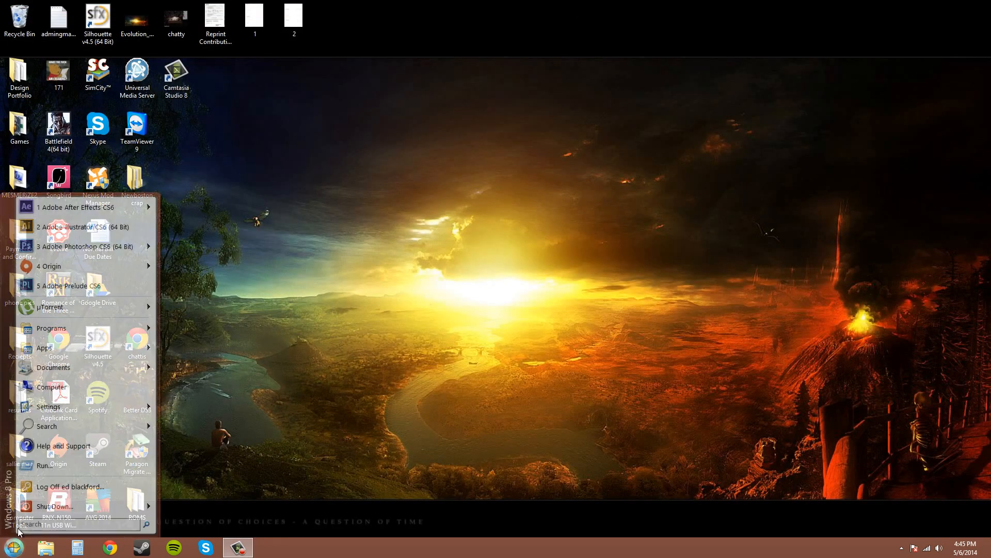
mouse_move(102, 211)
click(174, 218)
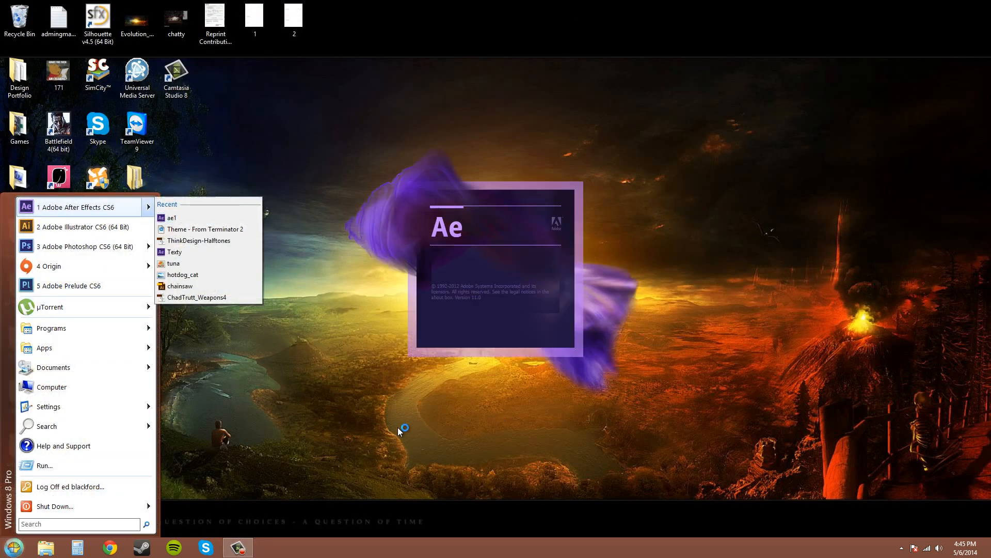
click(523, 455)
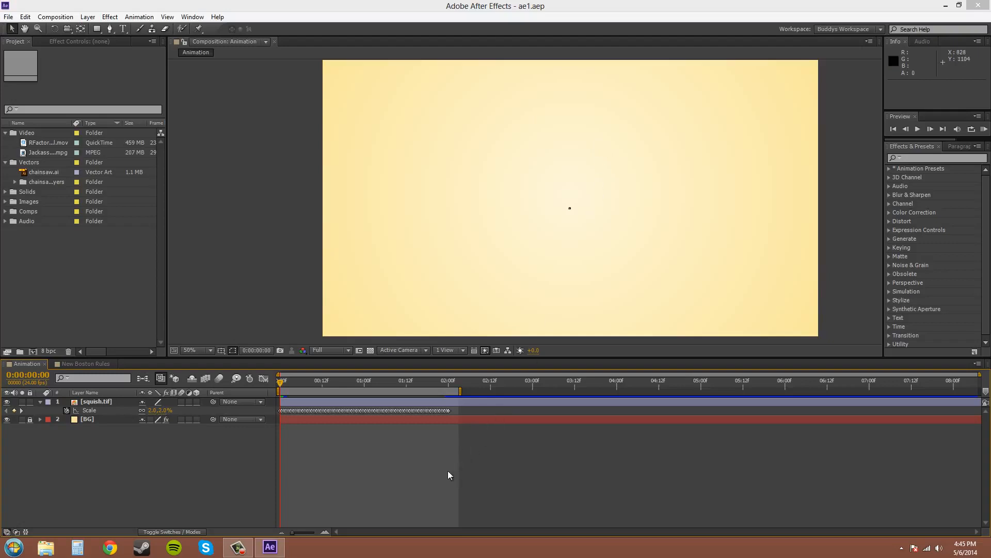
click(983, 130)
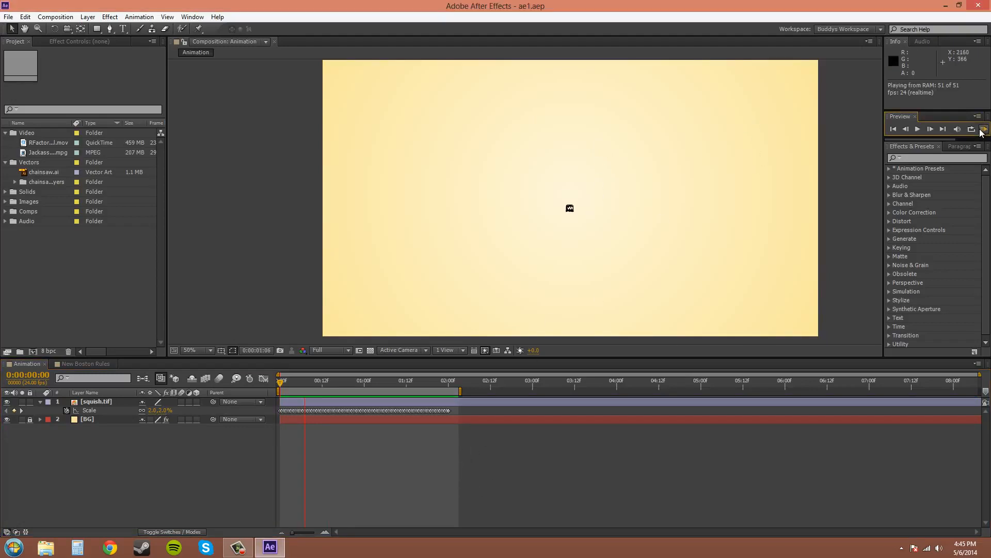